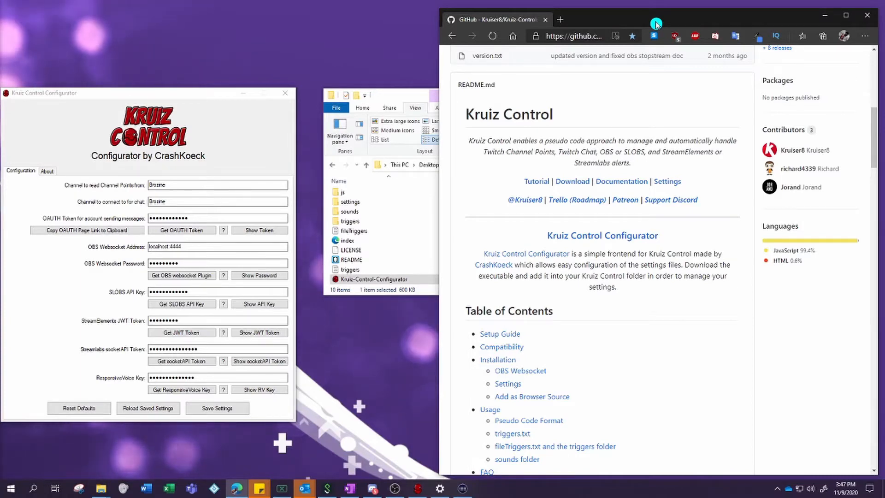
# - Generate a Twitch chat OAuth token in the browser and paste it into the configurator's OAUTH token field for sending messages
pyautogui.click(179, 231)
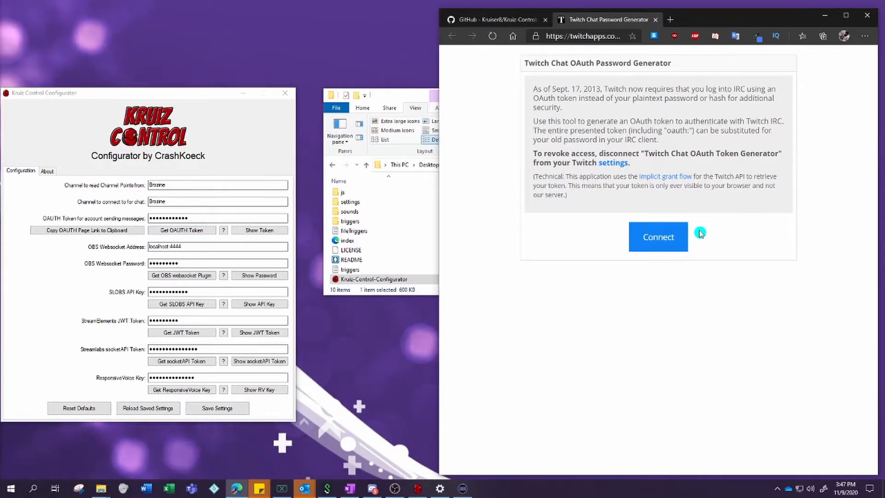
pyautogui.click(658, 236)
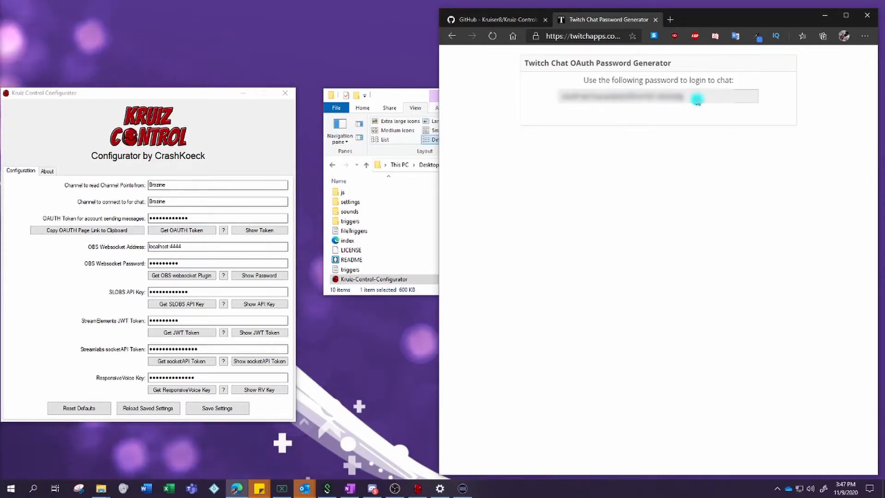
pyautogui.doubleClick(682, 99)
pyautogui.rightClick(683, 97)
pyautogui.click(686, 107)
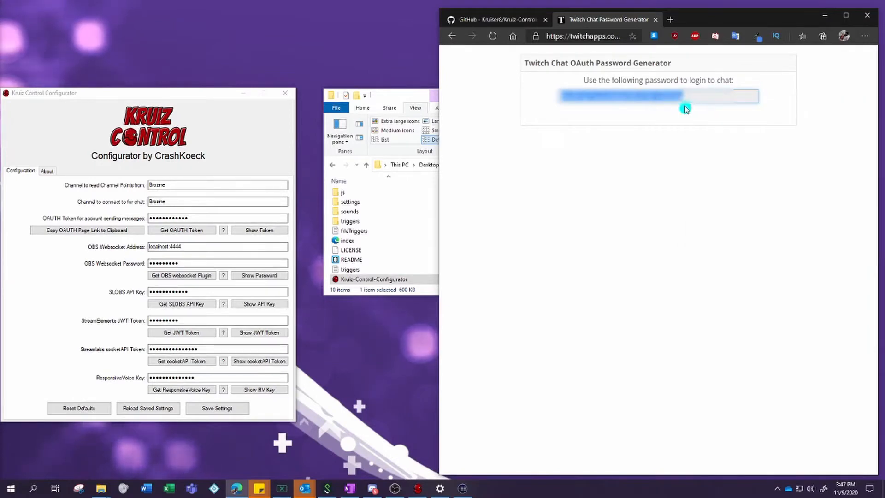
pyautogui.moveTo(187, 218); pyautogui.dragTo(102, 220)
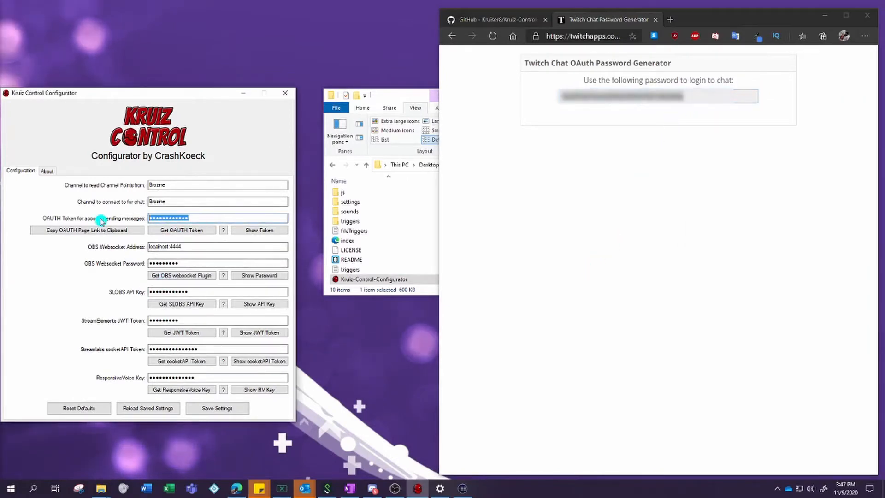
pyautogui.hotkey('ctrl', 'v')
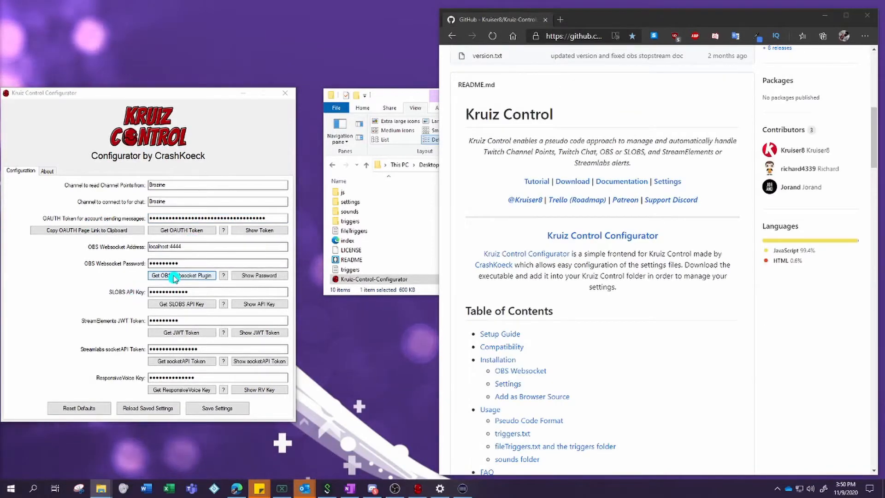
# - Download obs-websocket-4.8.0-Windows-Installer.exe from the obs-websocket 4.8 release page and install the plugin
pyautogui.click(197, 277)
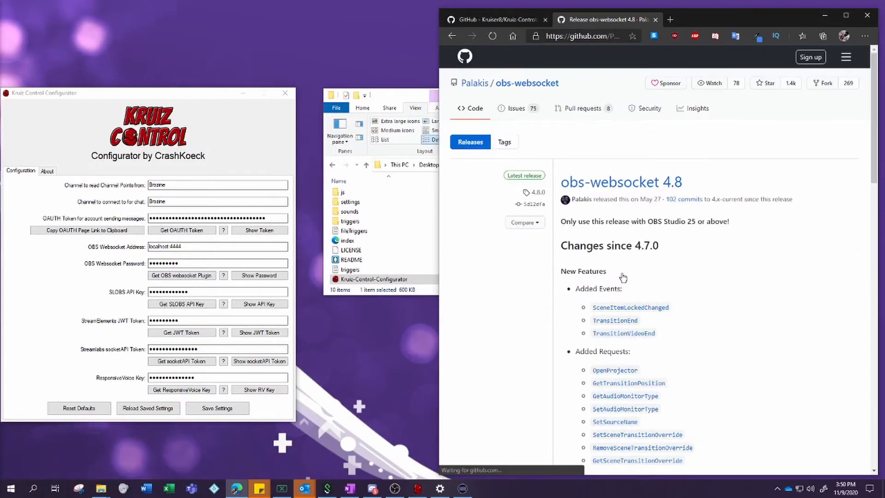
pyautogui.scroll(-15, 638, 277)
pyautogui.scroll(-7, 638, 276)
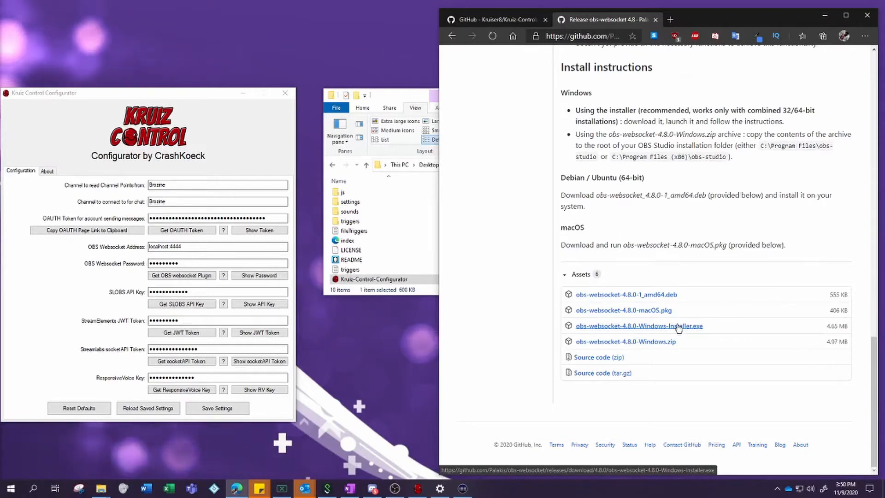
pyautogui.click(679, 326)
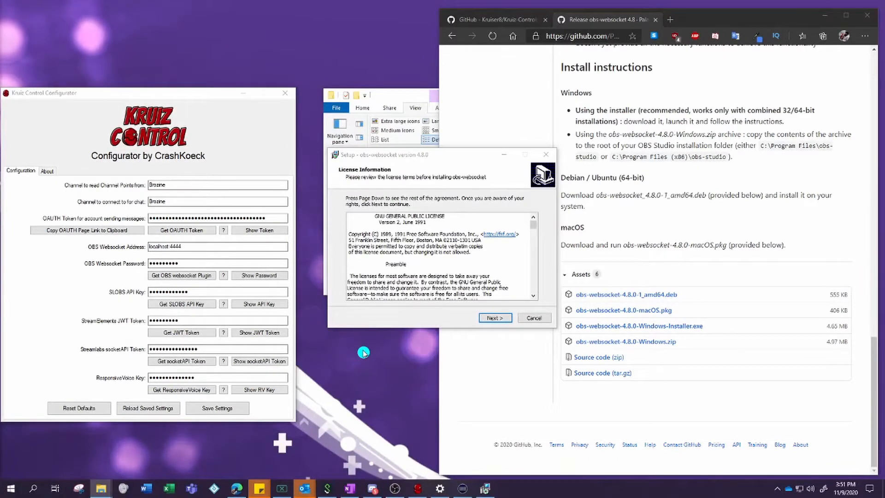
pyautogui.click(499, 318)
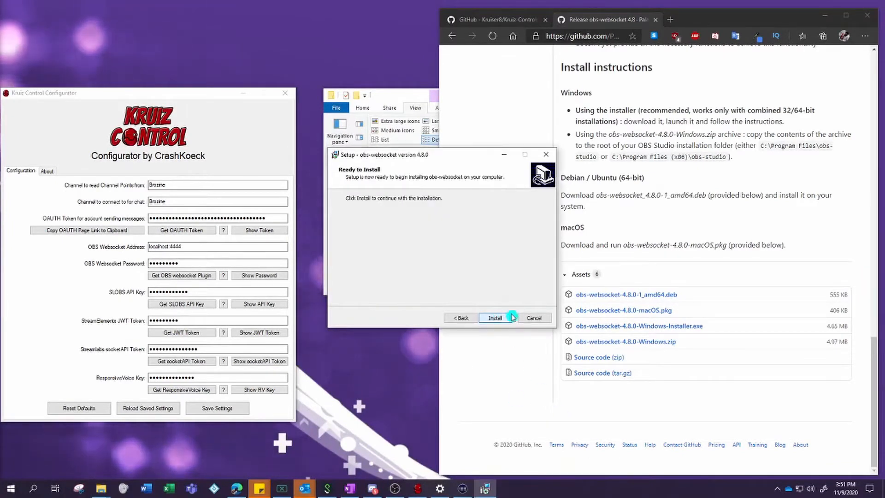
pyautogui.click(498, 319)
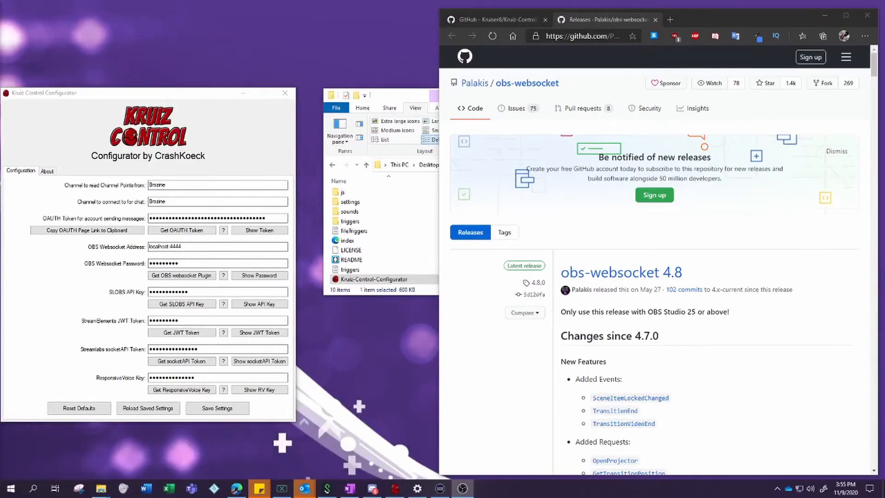
# - Switch to OBS and set a new authentication password in the WebSockets server settings
pyautogui.moveTo(884, 14); pyautogui.dragTo(686, 11)
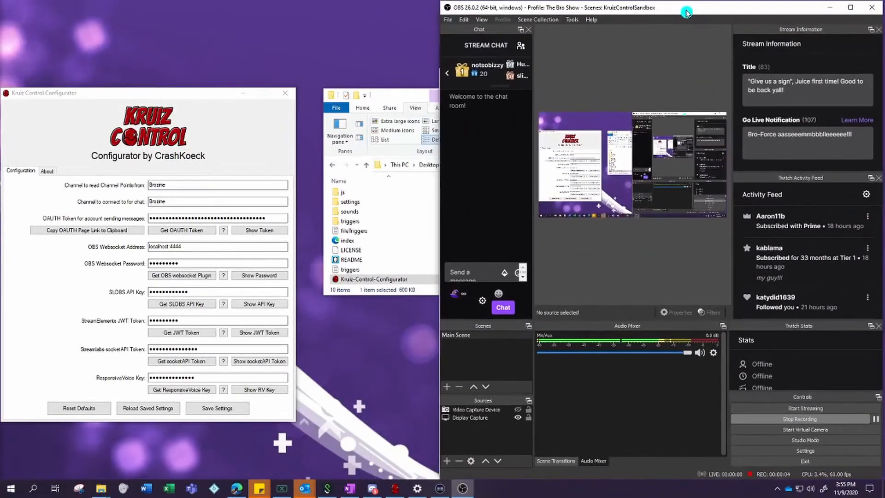
pyautogui.click(572, 19)
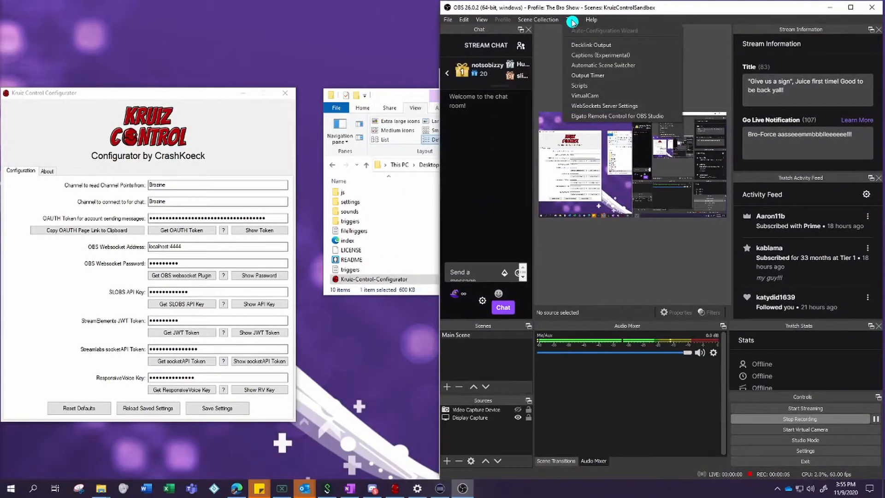
pyautogui.click(654, 109)
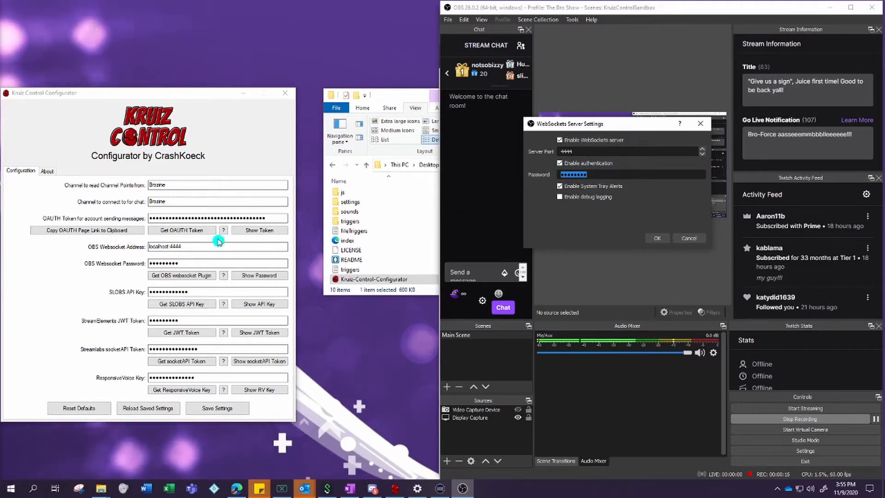
pyautogui.click(180, 249)
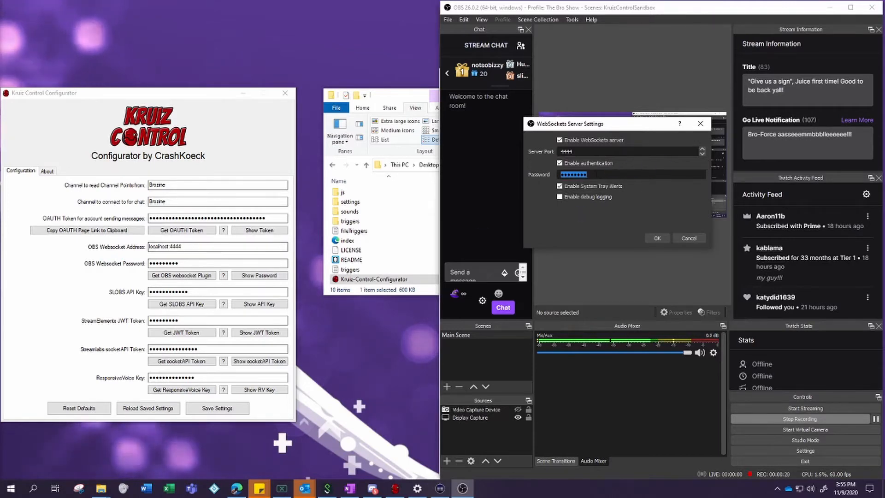
pyautogui.click(596, 174)
pyautogui.write('••')
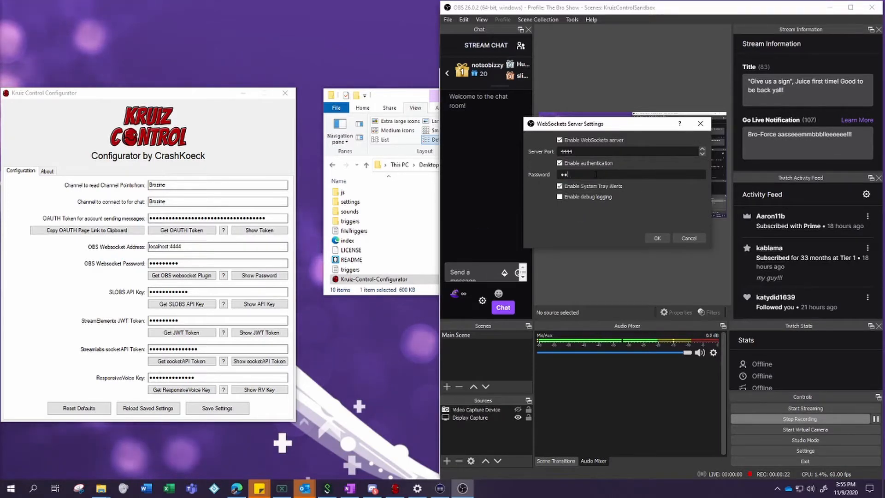
pyautogui.write('•••••')
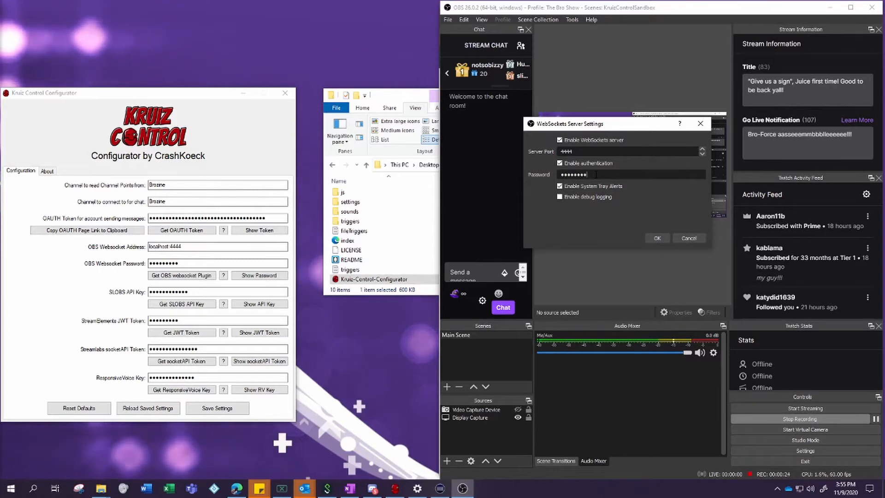
pyautogui.click(657, 239)
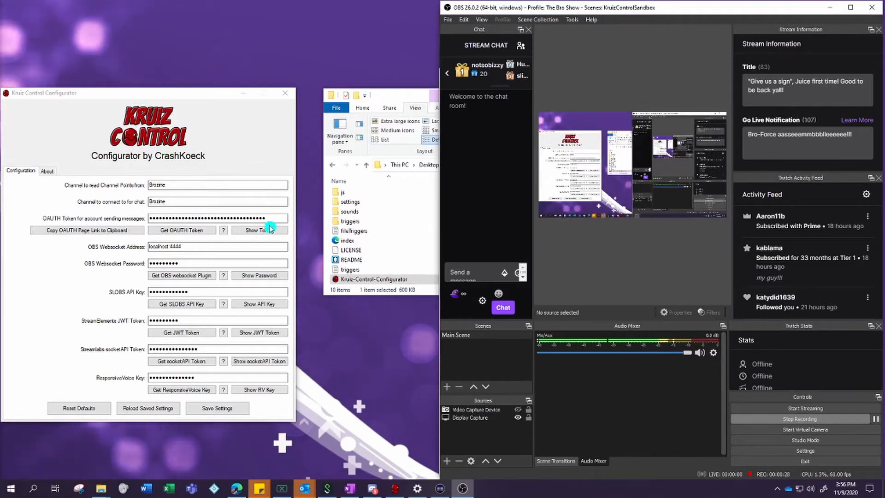
# - Enter the OBS websocket password in the Kruiz Control Configurator and clear the SLOBS API key
pyautogui.moveTo(194, 262); pyautogui.dragTo(125, 257)
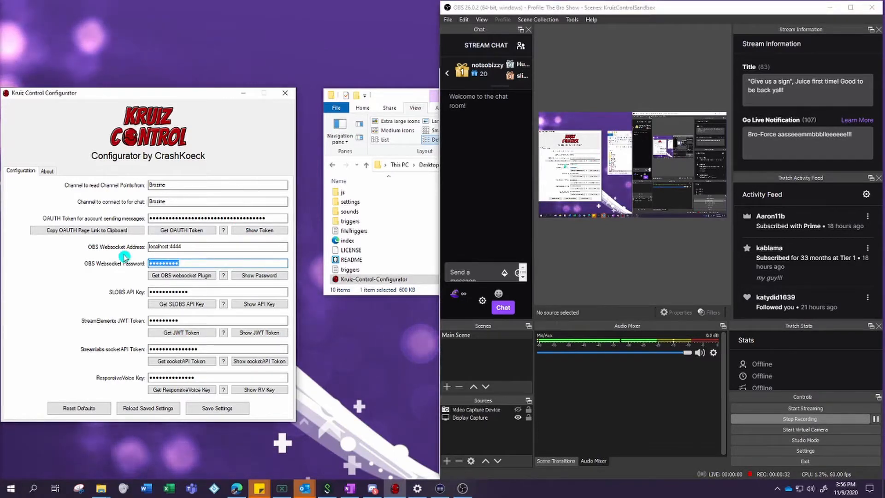
pyautogui.write('*****')
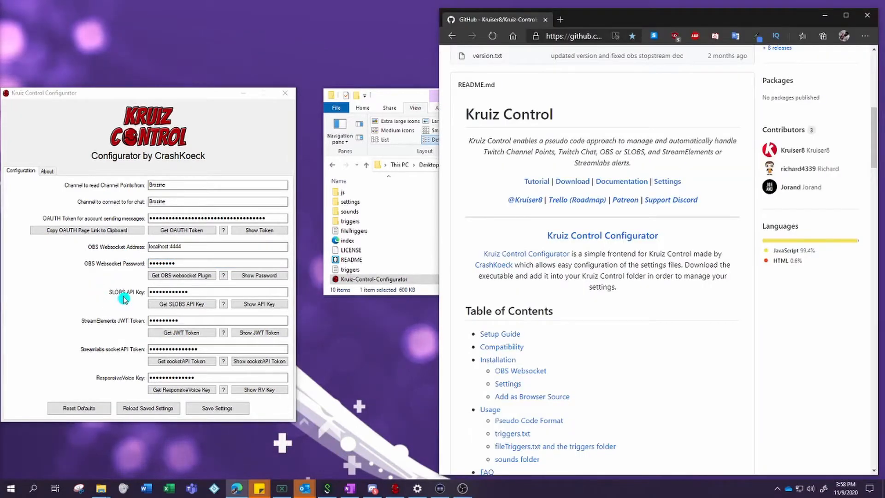
pyautogui.click(168, 293)
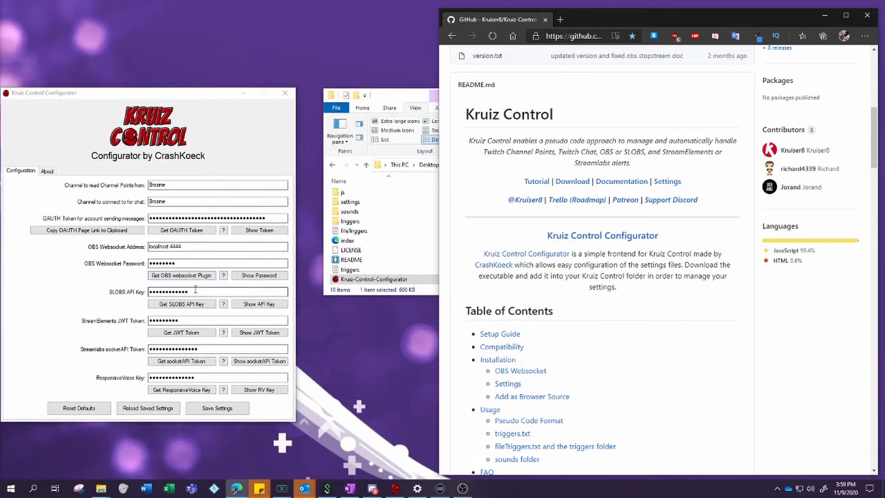
pyautogui.moveTo(188, 291); pyautogui.dragTo(119, 288)
pyautogui.press('BackSpace')
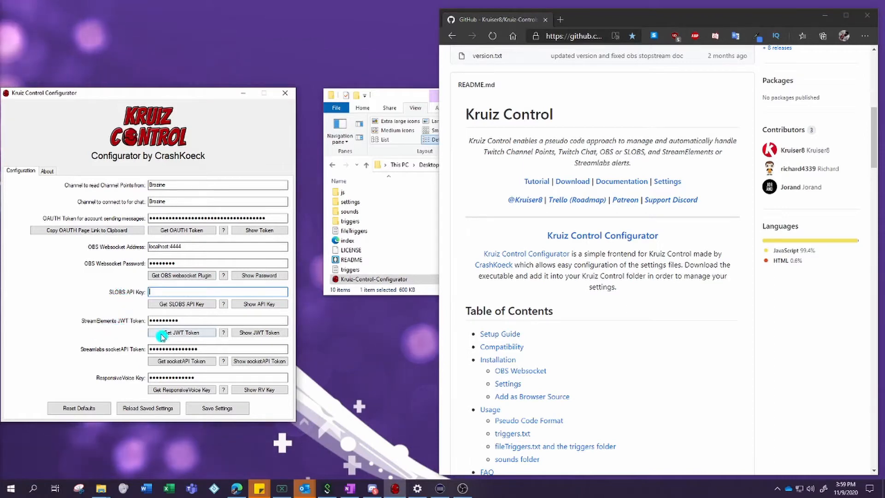
# - Reveal the channel's JWT token on StreamElements, copy it, and paste it into the configurator's StreamElements JWT Token field
pyautogui.click(201, 335)
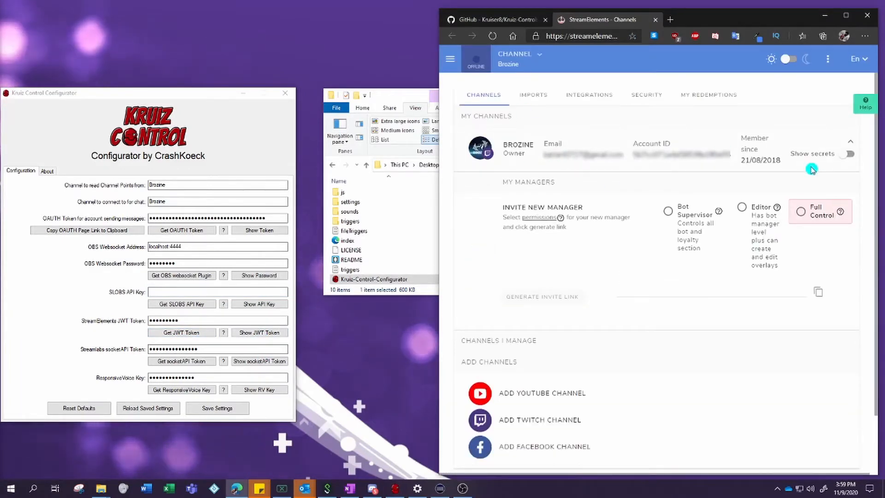
pyautogui.click(847, 155)
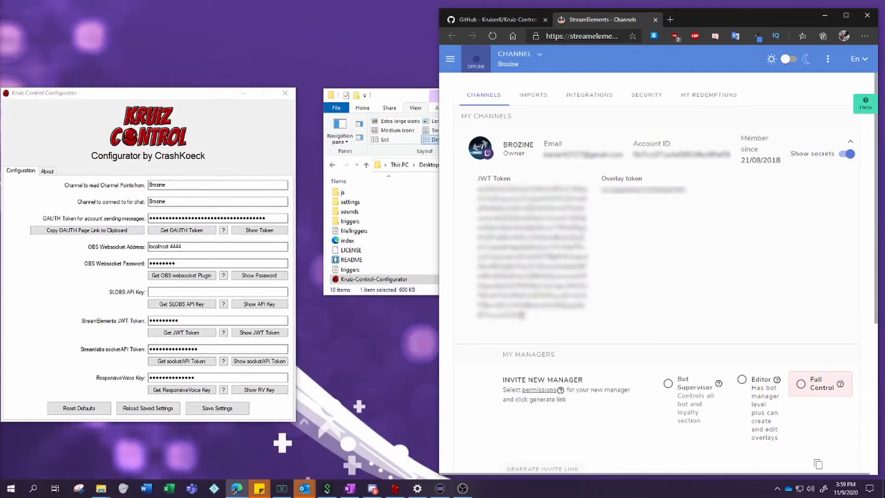
pyautogui.moveTo(523, 315); pyautogui.dragTo(479, 188)
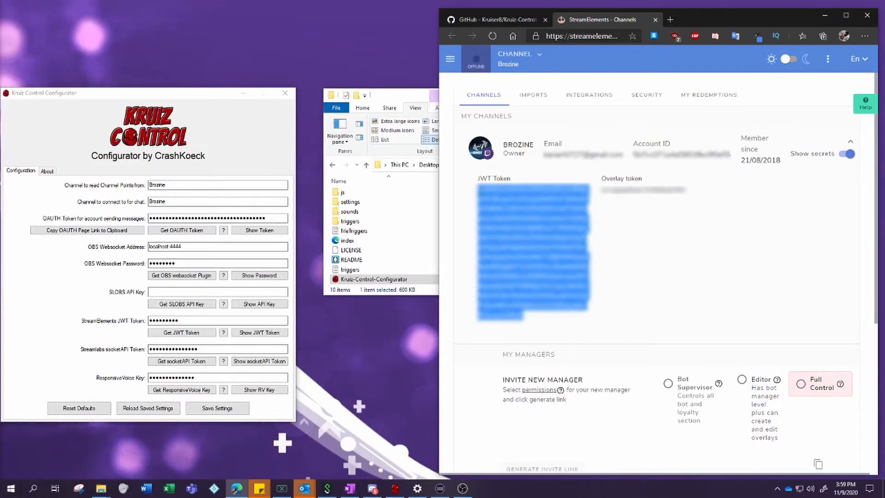
pyautogui.rightClick(502, 211)
pyautogui.click(507, 218)
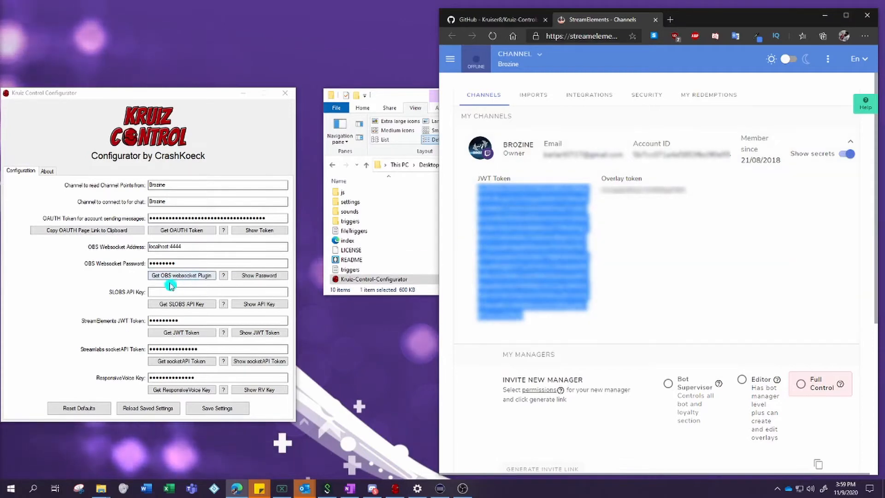
pyautogui.click(135, 325)
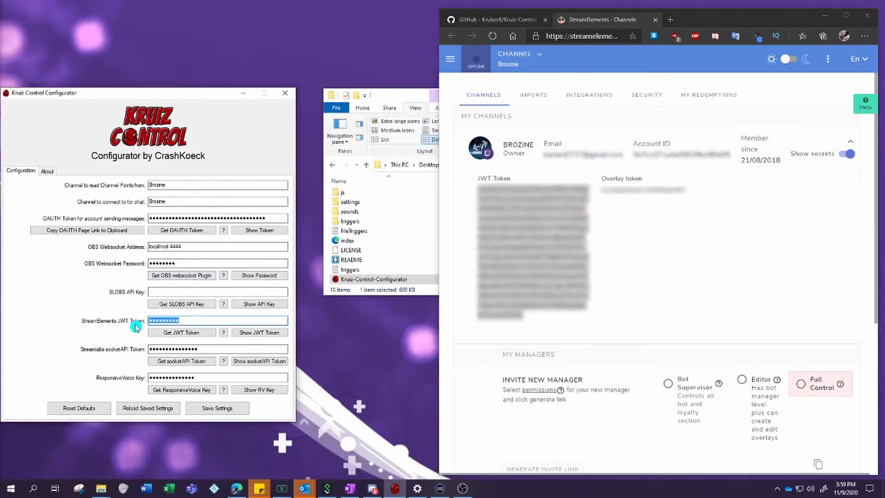
pyautogui.hotkey('ctrl', 'v')
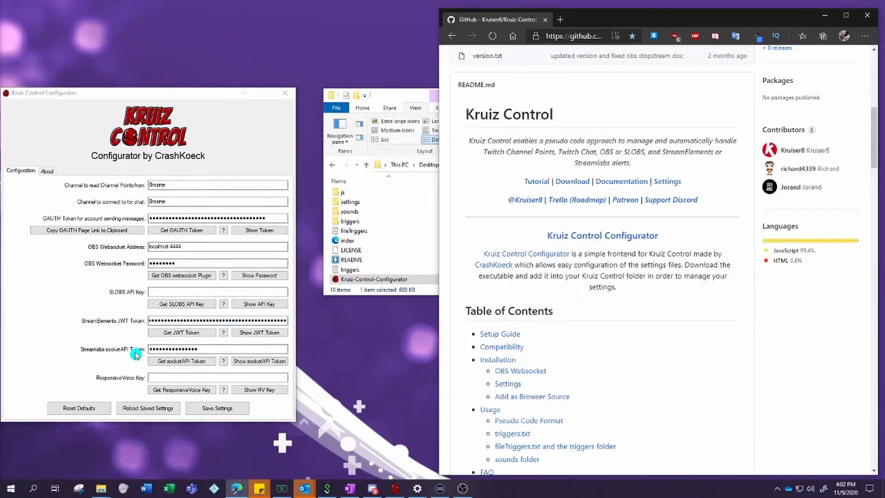
# - Copy the Socket API token from the Streamlabs API settings and paste it into the configurator's Streamlabs socketAPI Token field
pyautogui.click(179, 361)
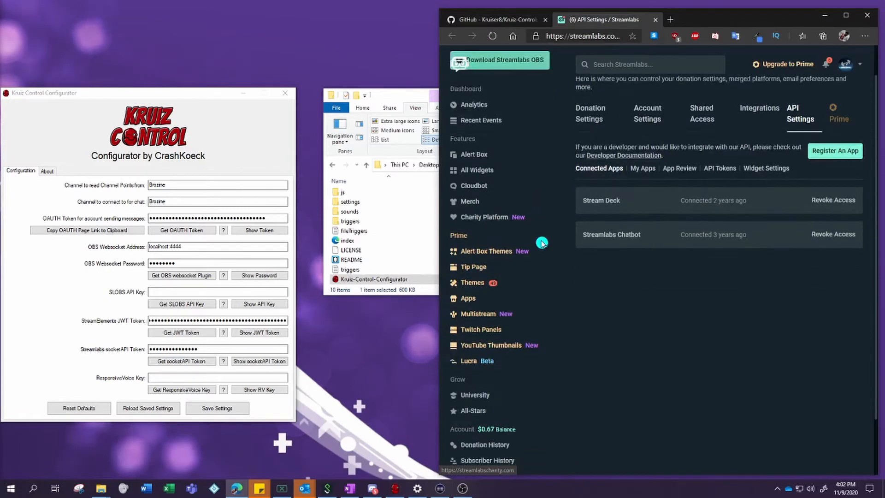
pyautogui.scroll(-3, 531, 276)
pyautogui.click(474, 410)
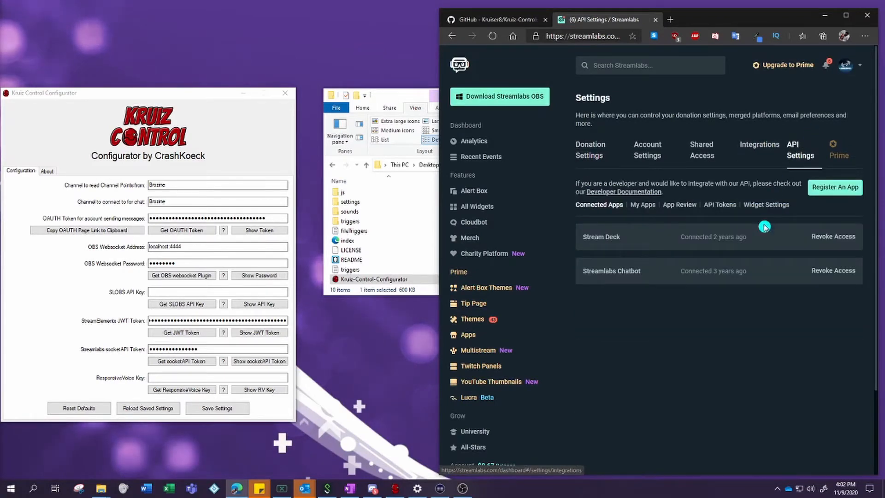
pyautogui.click(722, 205)
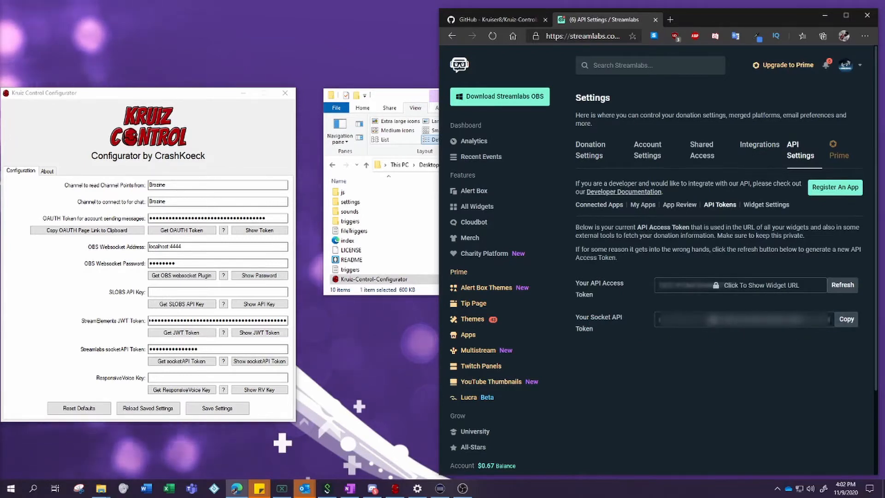
pyautogui.click(846, 320)
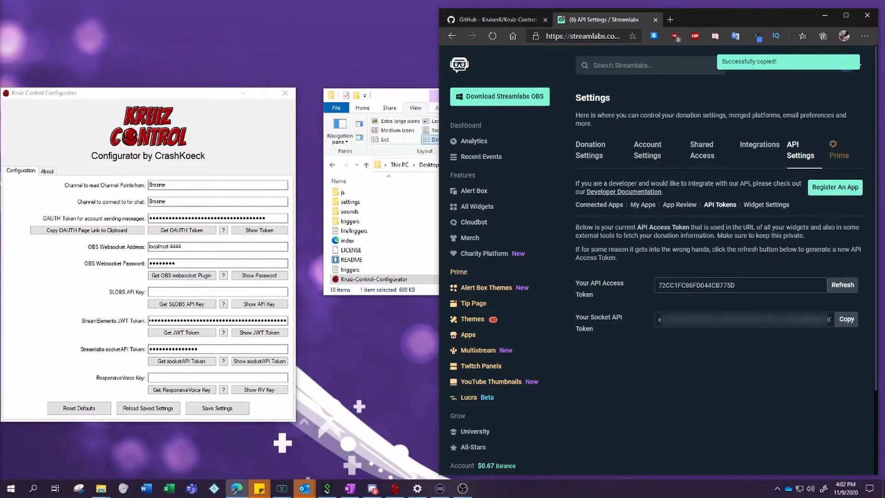
pyautogui.tripleClick(687, 321)
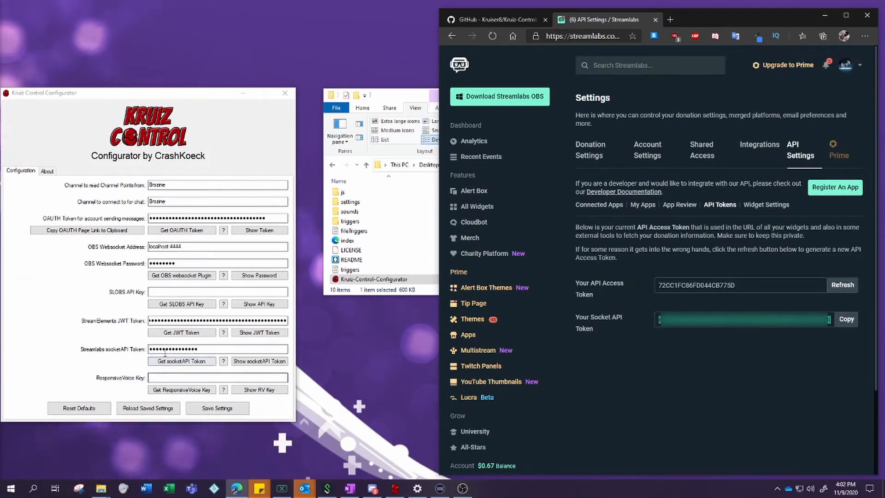
pyautogui.moveTo(206, 349); pyautogui.dragTo(98, 352)
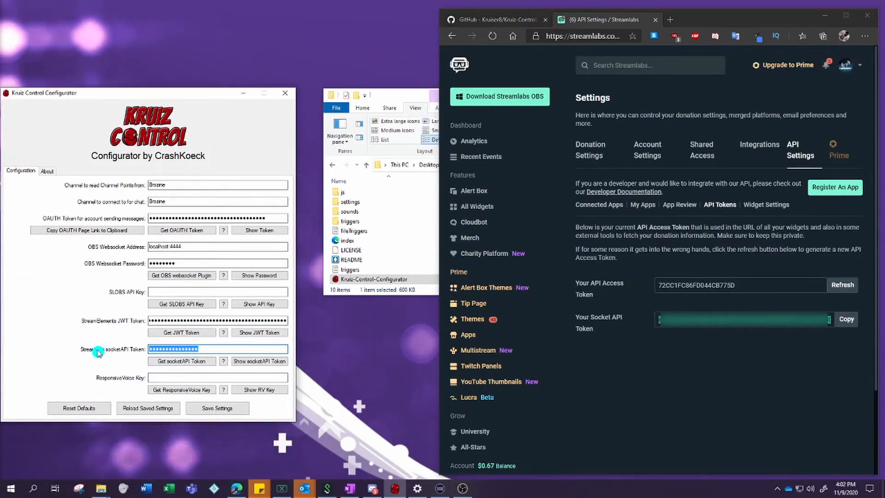
pyautogui.hotkey('ctrl', 'v')
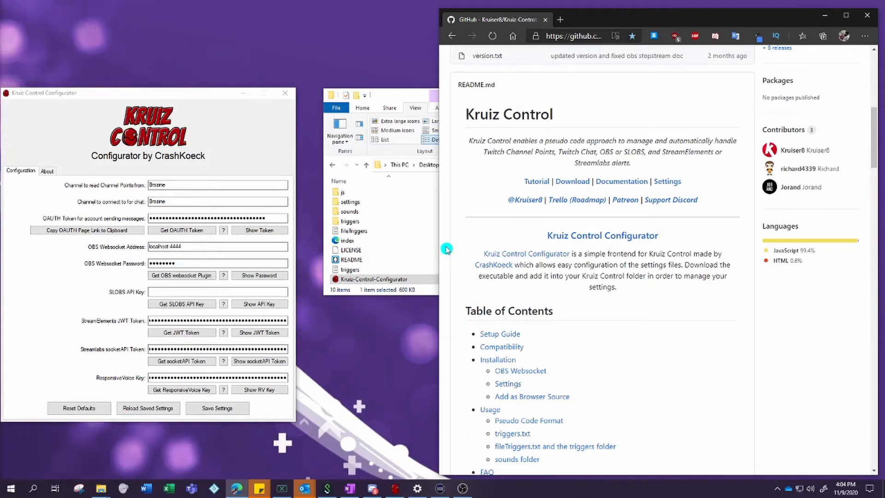
# - Open the ResponsiveVoice site from the configurator's key link and sign in to the existing account with the prefilled credentials
pyautogui.click(183, 390)
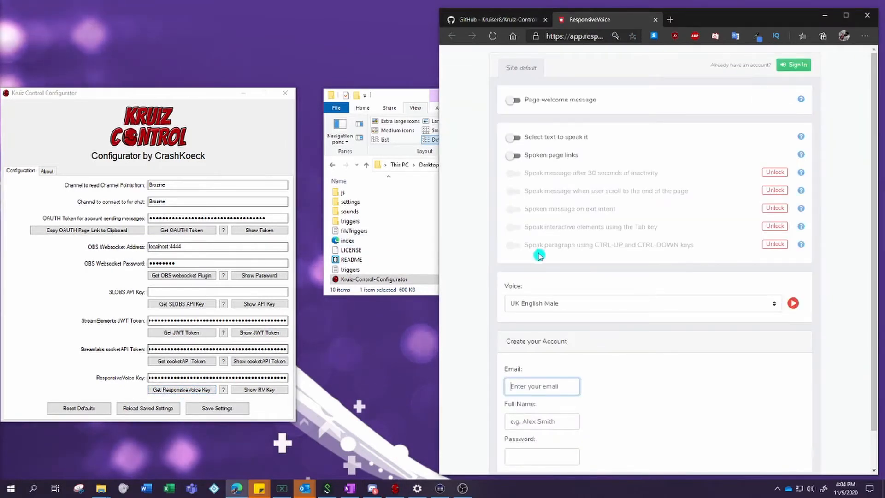
pyautogui.scroll(-1, 565, 240)
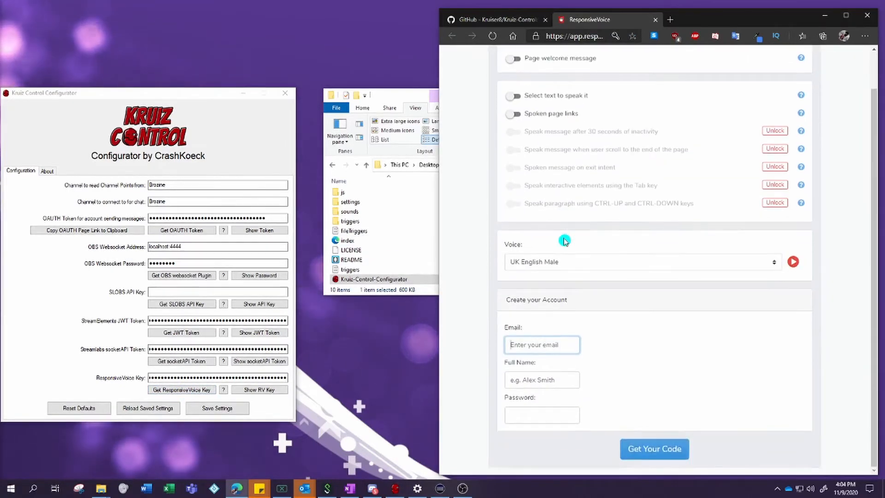
pyautogui.scroll(1, 695, 180)
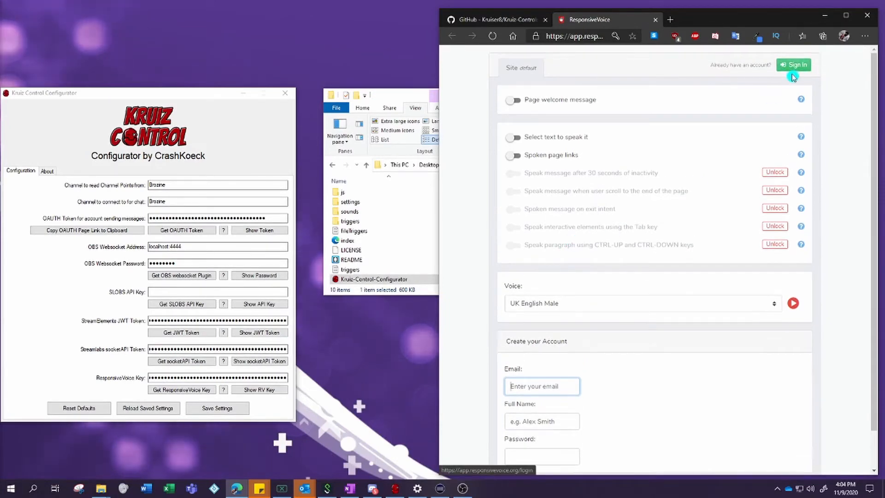
pyautogui.scroll(-1, 700, 230)
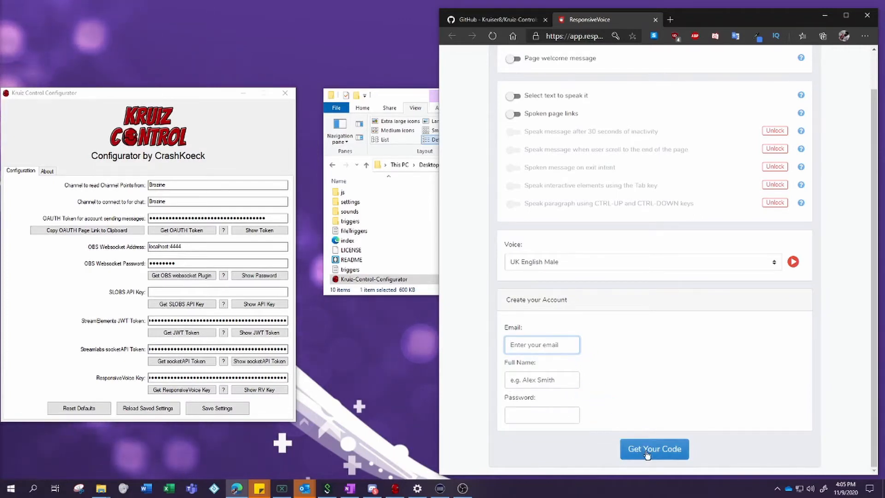
pyautogui.scroll(2, 675, 401)
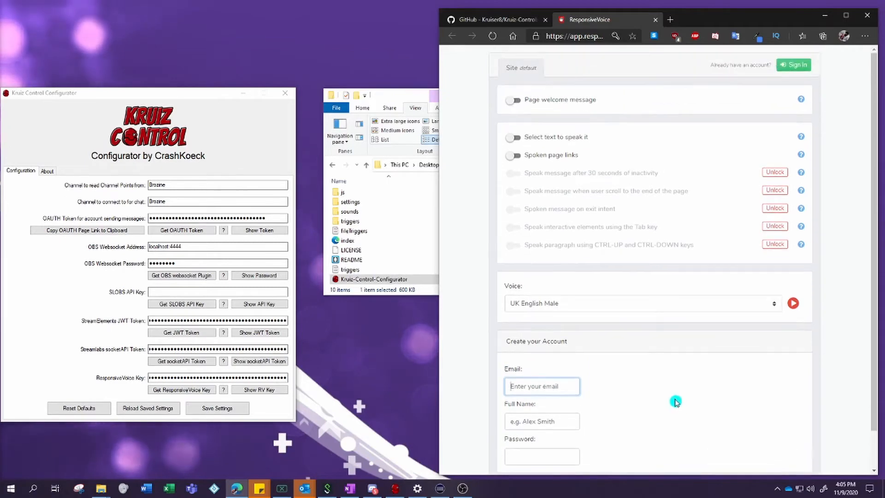
pyautogui.click(799, 68)
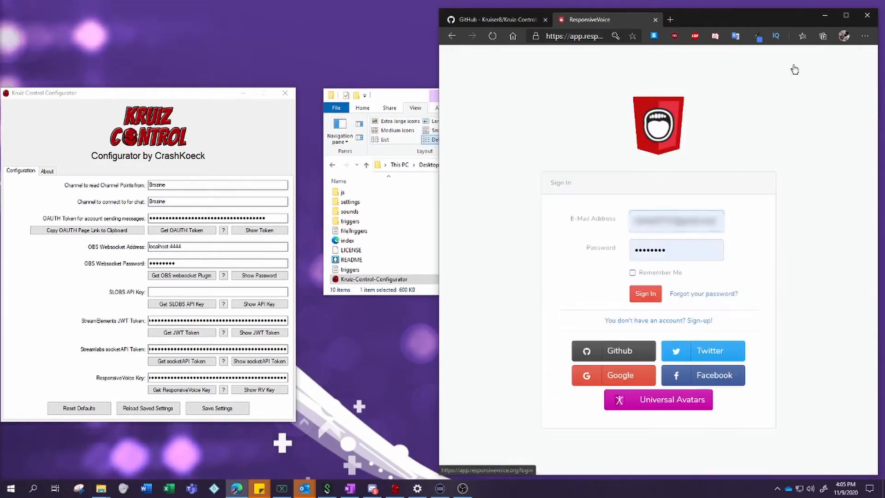
pyautogui.click(649, 294)
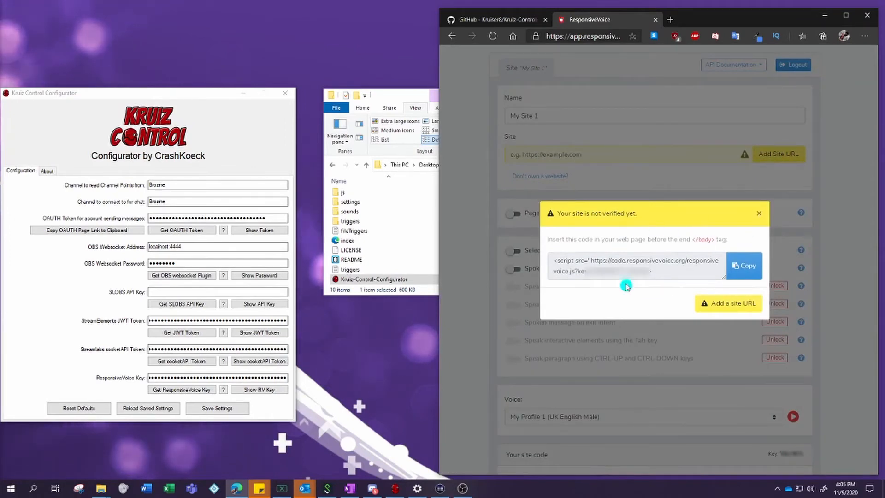
# - Dismiss the site verification notice, copy the site key, and replace the configurator's ResponsiveVoice Key with it
pyautogui.click(758, 214)
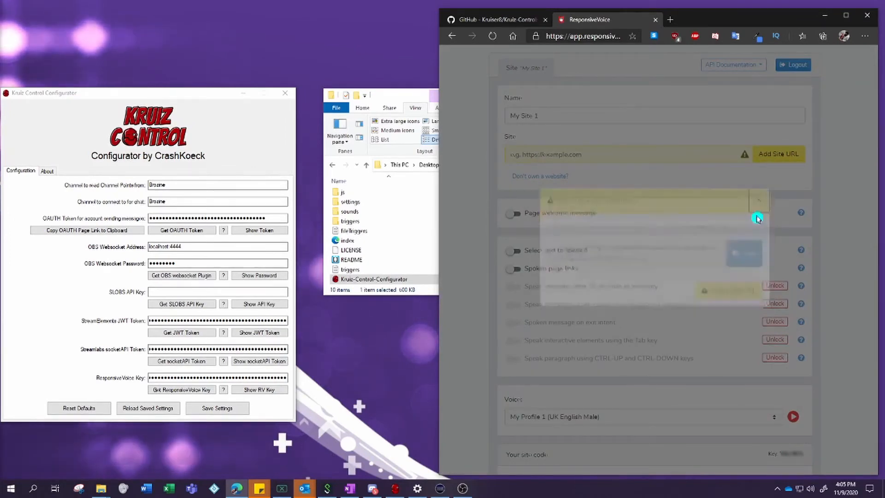
pyautogui.scroll(-5, 681, 288)
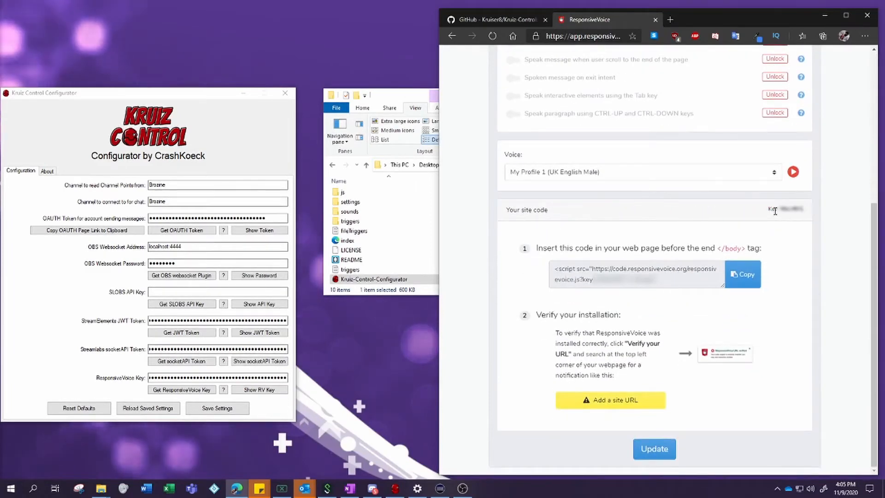
pyautogui.moveTo(779, 209); pyautogui.dragTo(801, 209)
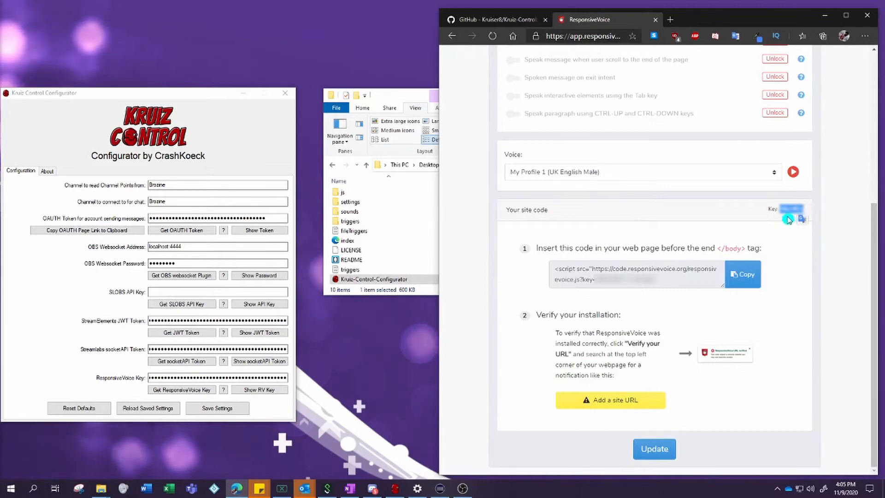
pyautogui.click(207, 377)
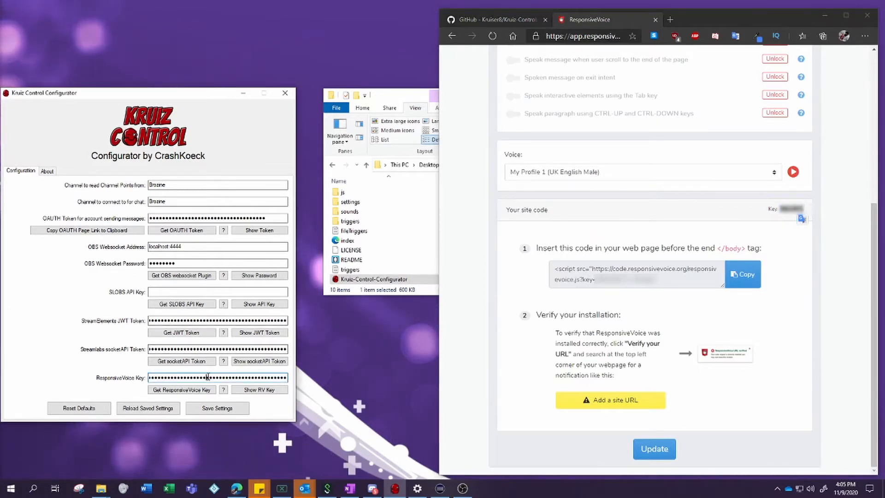
pyautogui.hotkey('ctrl', 'a')
pyautogui.press('BackSpace')
pyautogui.hotkey('ctrl', 'v')
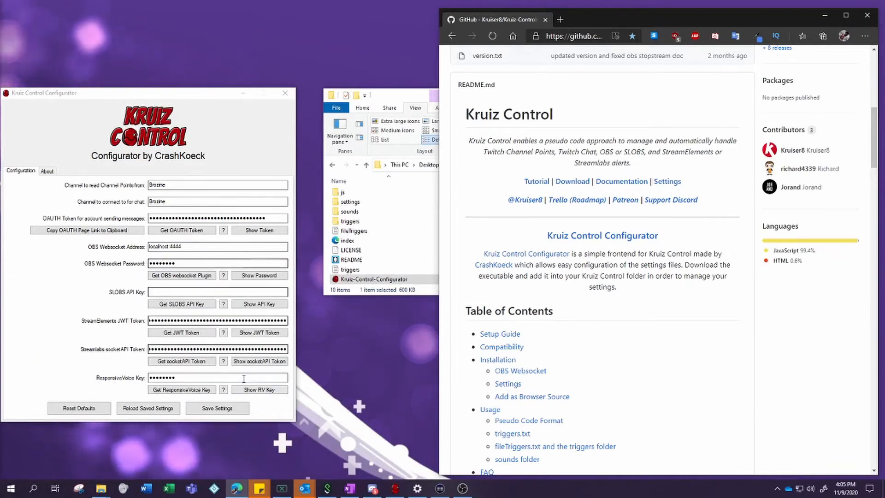
# - Save the new settings in the Kruiz Control Configurator and confirm the save
pyautogui.click(220, 408)
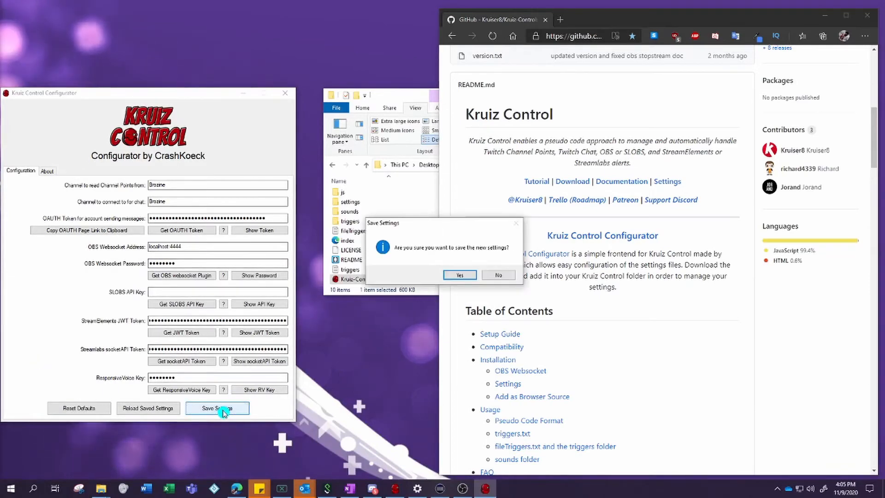
pyautogui.click(460, 276)
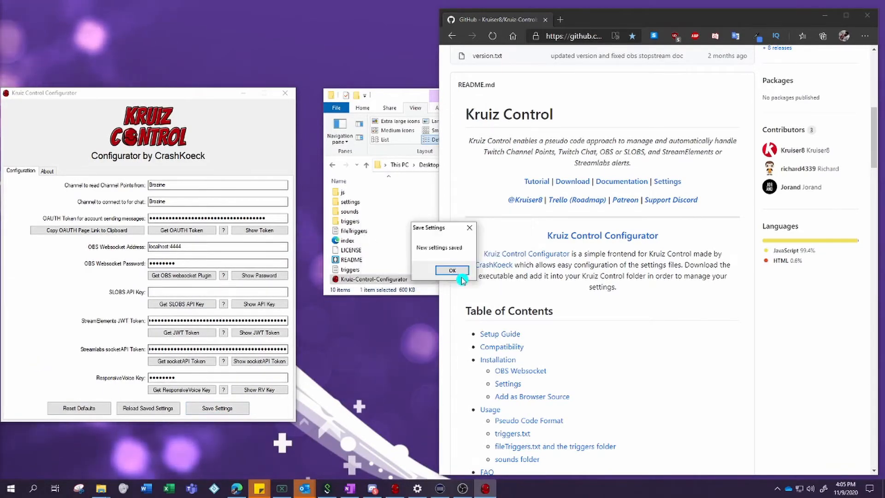
pyautogui.click(448, 272)
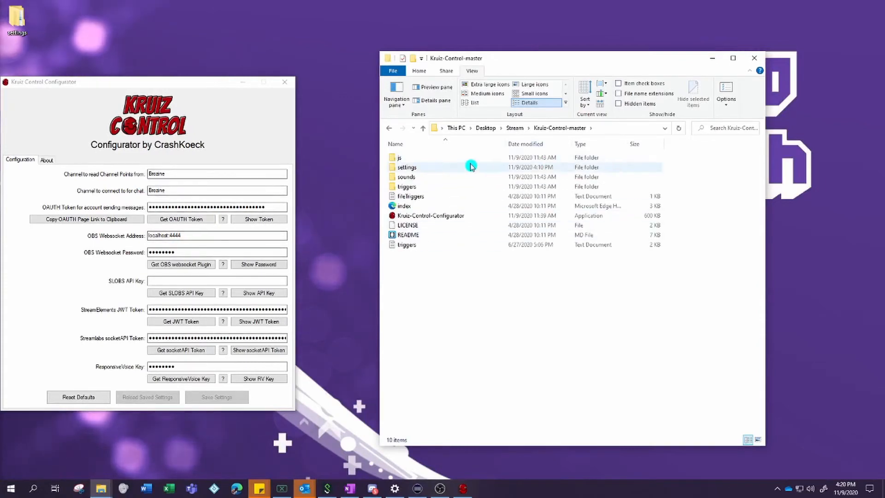
# - Open the twitch folder inside the Kruiz-Control-master settings folder and open its first item
pyautogui.doubleClick(449, 167)
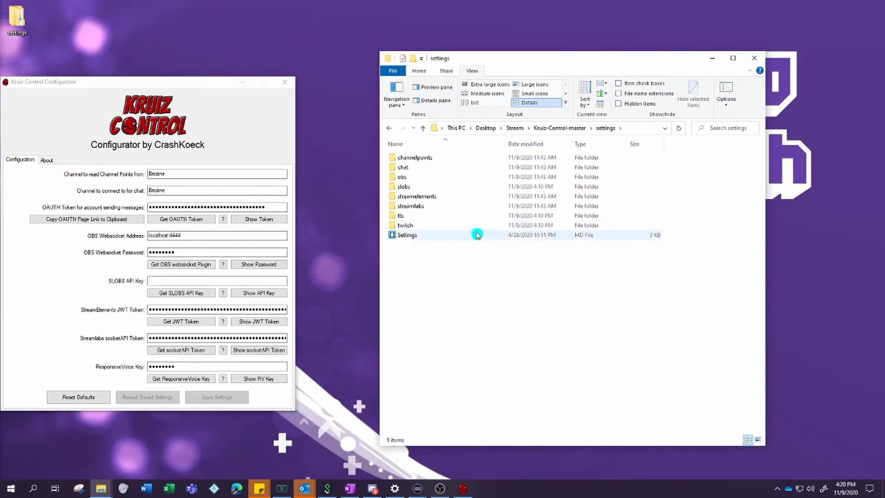
pyautogui.click(409, 228)
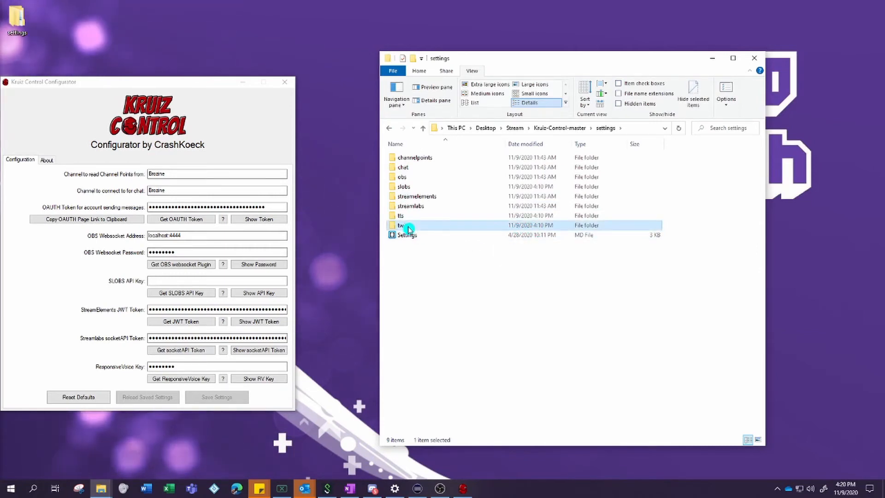
pyautogui.doubleClick(410, 228)
pyautogui.doubleClick(418, 159)
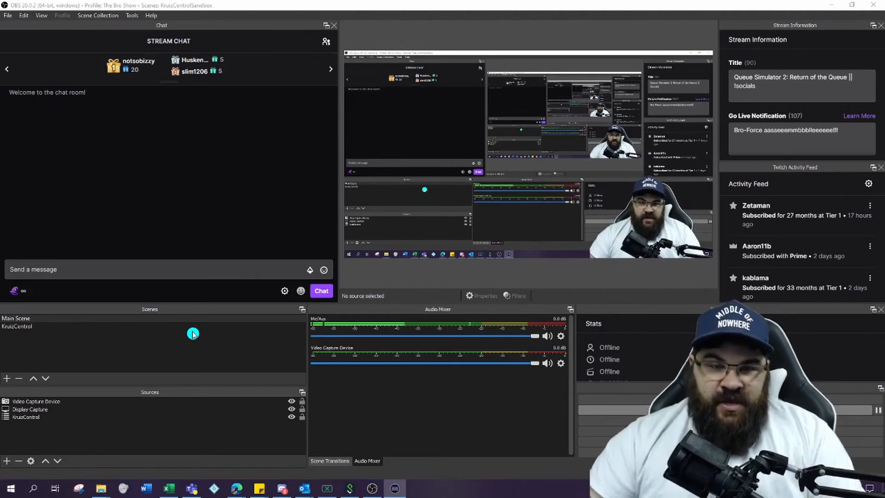
# - Add a new browser source named KC to the KruizControl scene in OBS
pyautogui.click(33, 329)
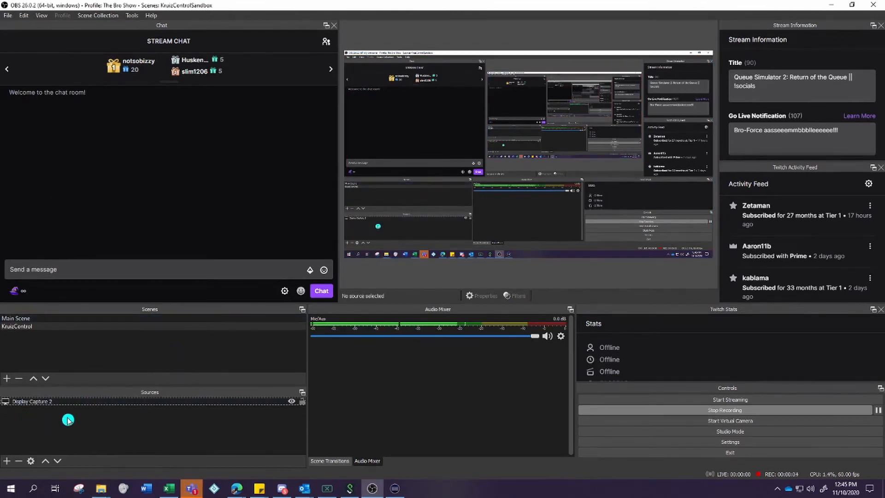
pyautogui.click(8, 460)
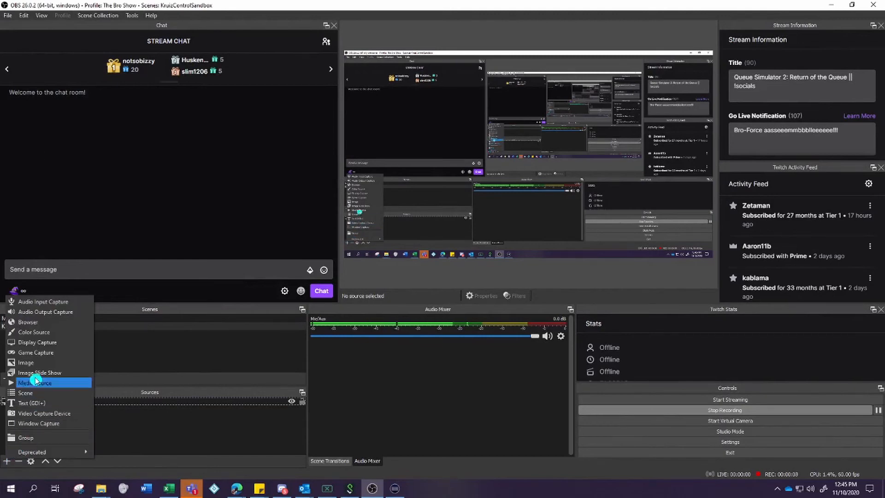
pyautogui.click(28, 322)
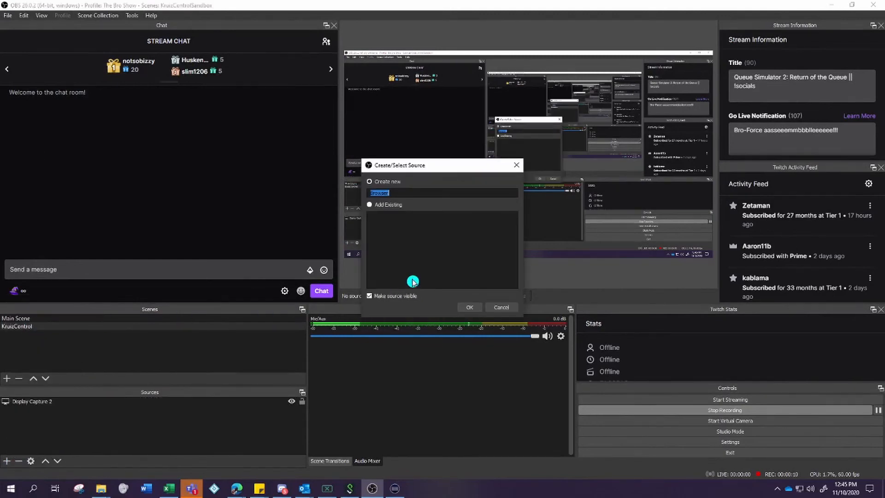
pyautogui.write('KC')
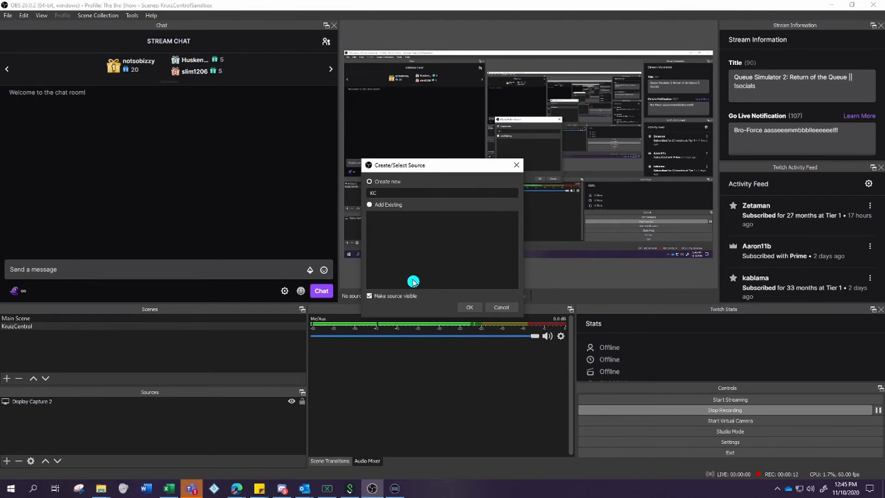
pyautogui.click(470, 307)
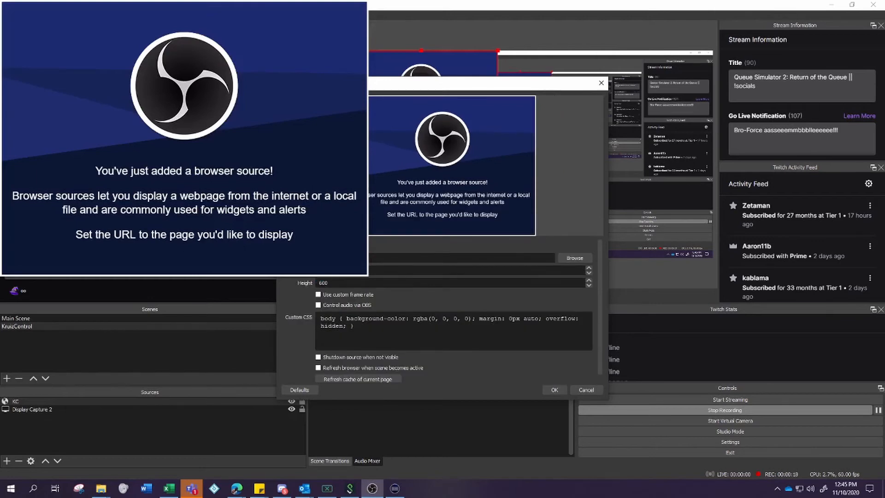
# - Load the index file from Desktop/Stream/Kruiz-Control-master as the KC browser source's local file
pyautogui.click(576, 261)
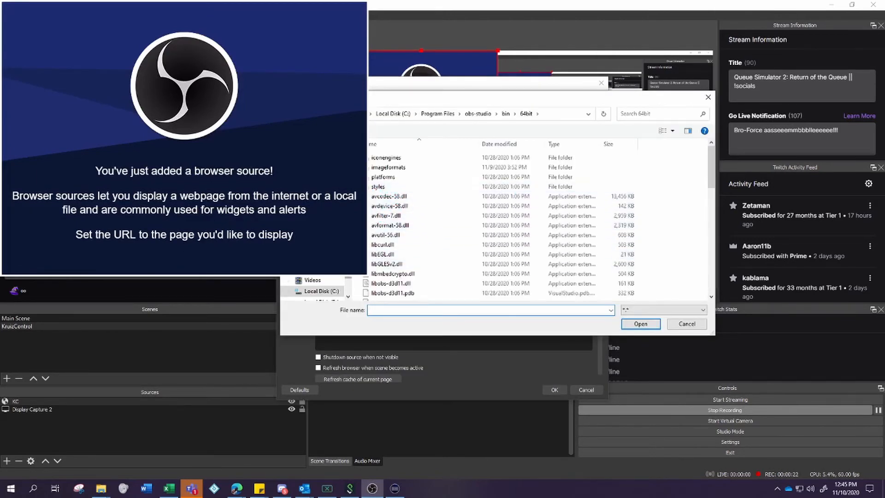
pyautogui.scroll(-5, 318, 288)
pyautogui.scroll(-3, 318, 288)
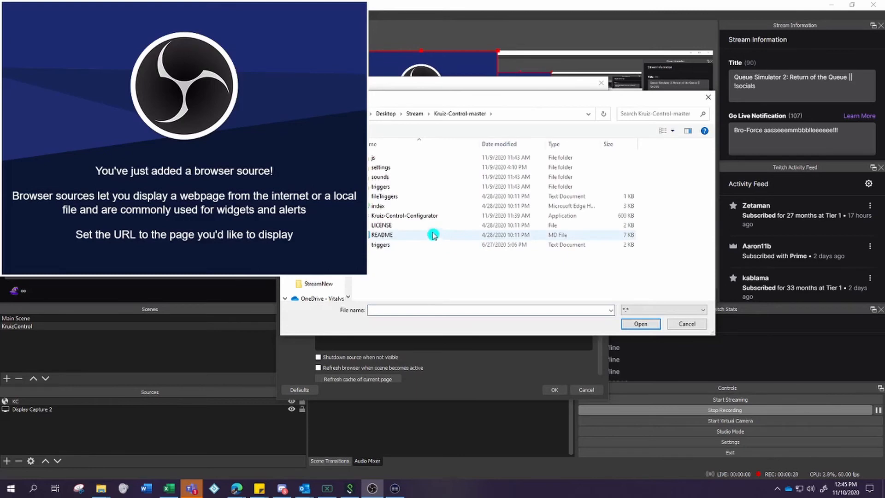
pyautogui.click(381, 208)
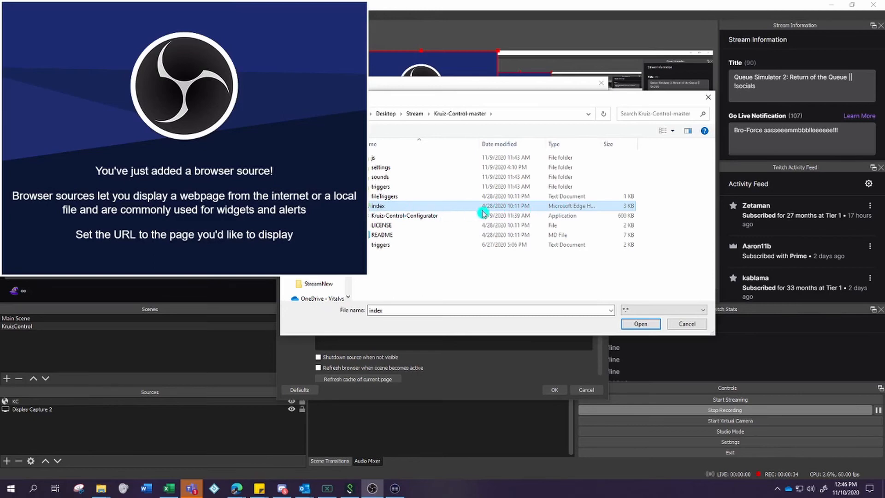
pyautogui.click(639, 325)
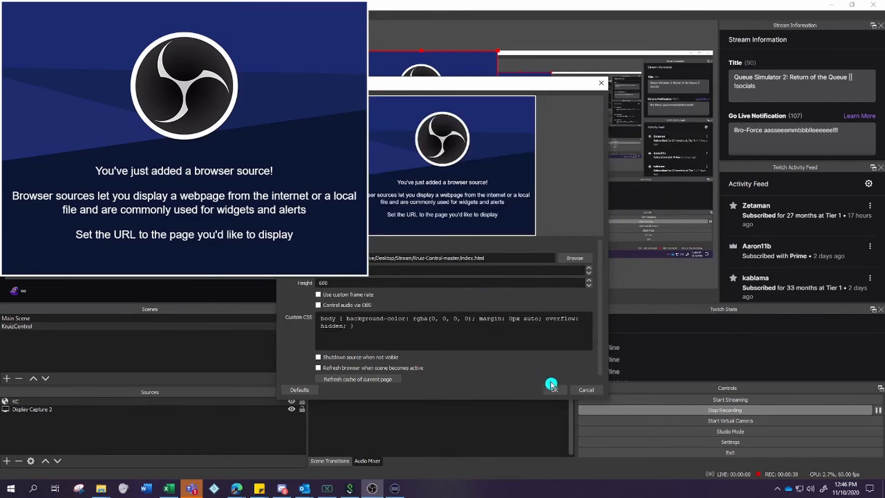
# - Enable refreshing the browser when the scene becomes active, refresh the page cache, and accept the KC source's properties
pyautogui.scroll(-1, 476, 351)
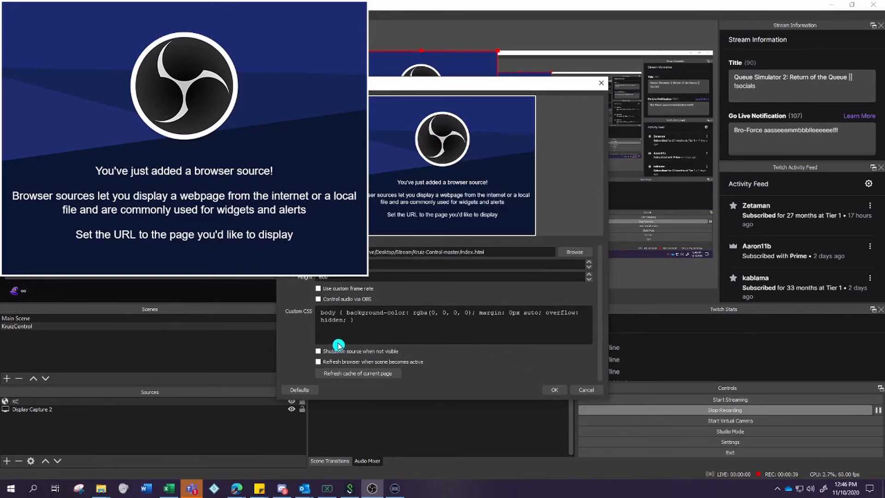
pyautogui.click(319, 364)
pyautogui.click(339, 374)
pyautogui.click(339, 374)
pyautogui.click(554, 390)
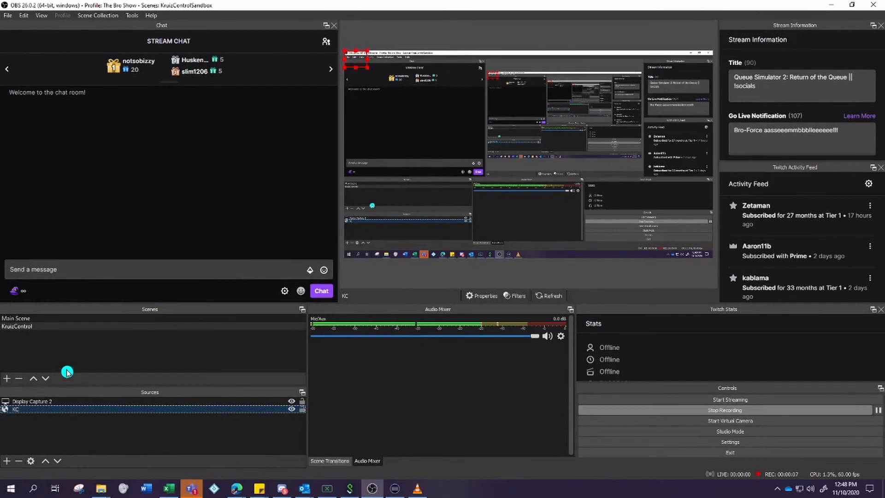
# - Switch to Main Scene and remove its existing KruizControl source
pyautogui.click(24, 319)
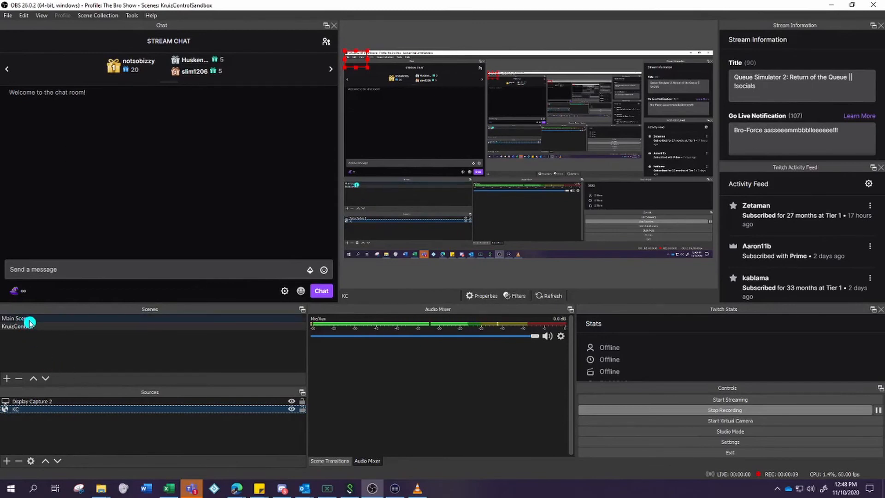
pyautogui.click(29, 321)
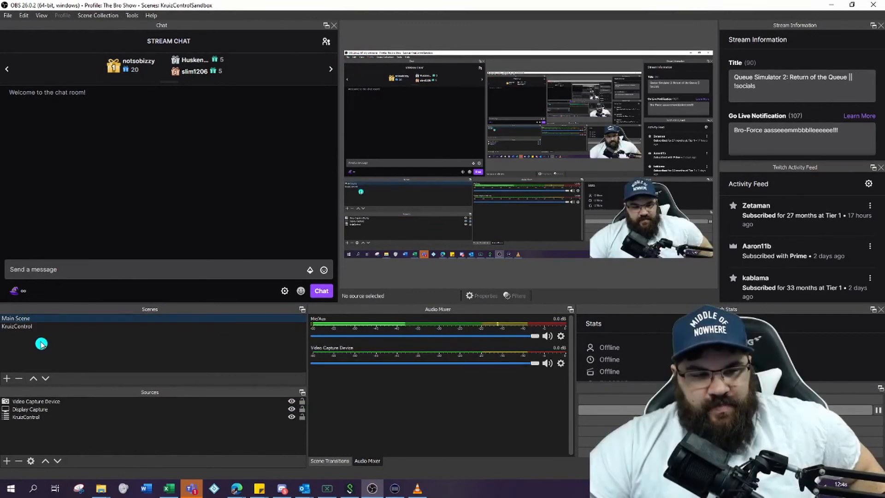
pyautogui.click(32, 418)
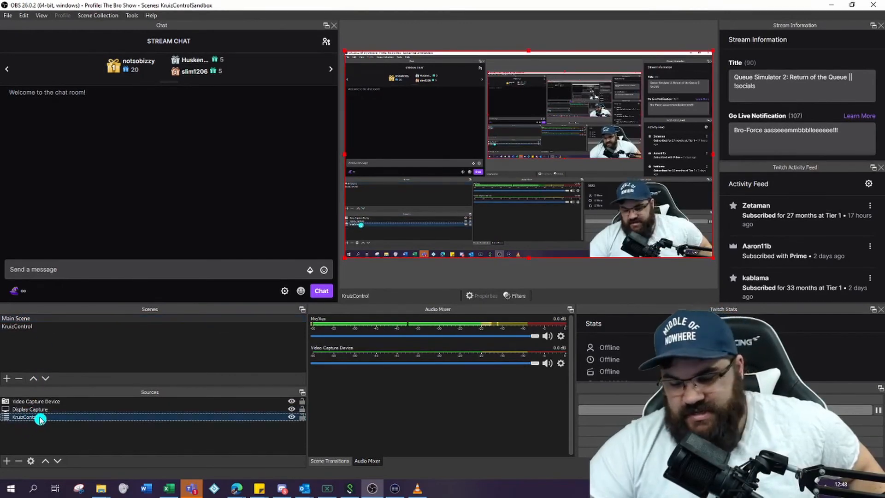
pyautogui.press('Delete')
pyautogui.click(470, 255)
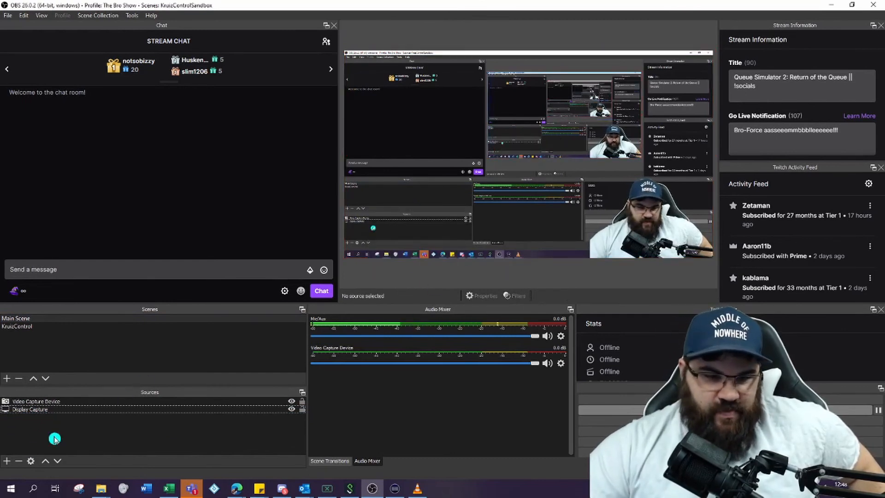
# - Add the existing KruizControl scene to Main Scene as a visible scene source
pyautogui.click(7, 460)
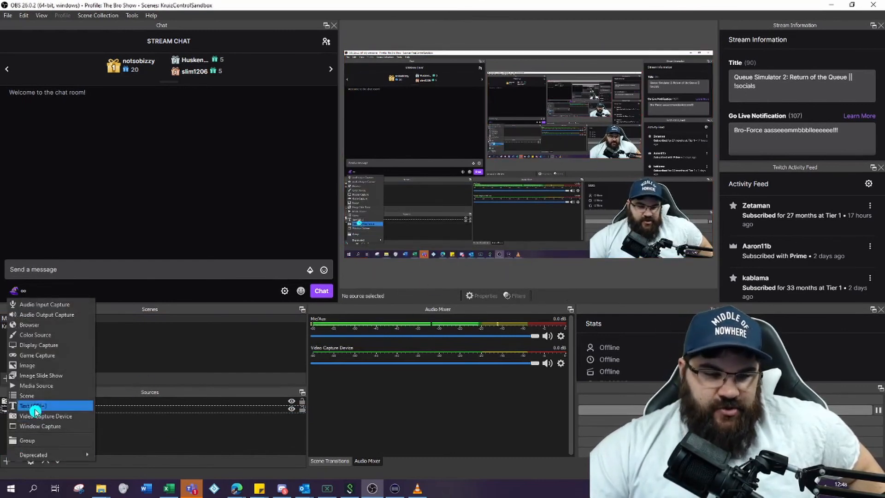
pyautogui.click(42, 396)
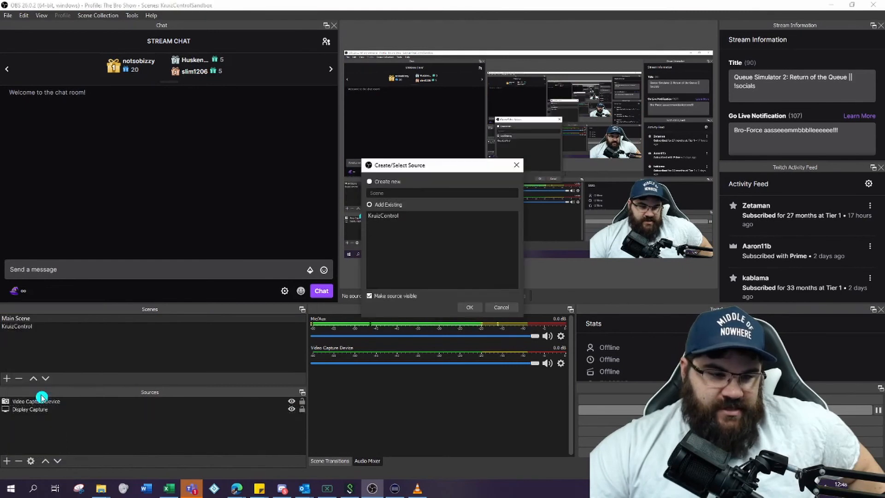
pyautogui.click(385, 215)
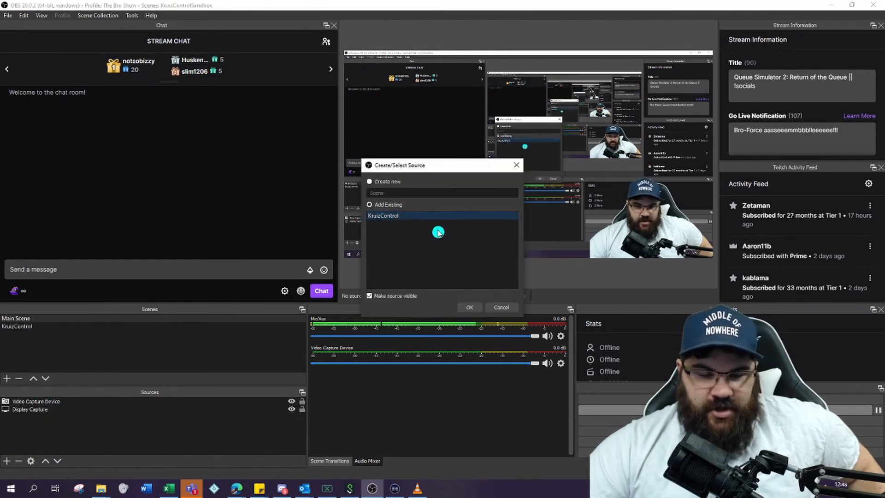
pyautogui.click(471, 309)
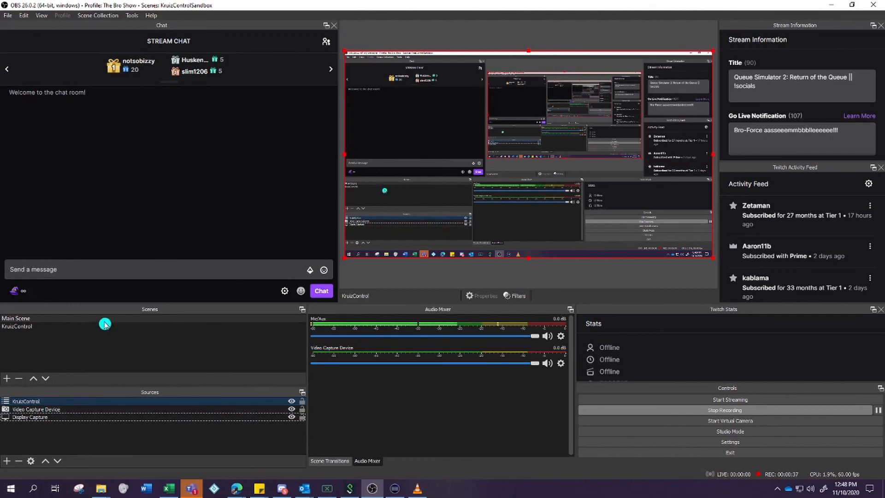
# - Begin a message in the stream chat
pyautogui.click(118, 273)
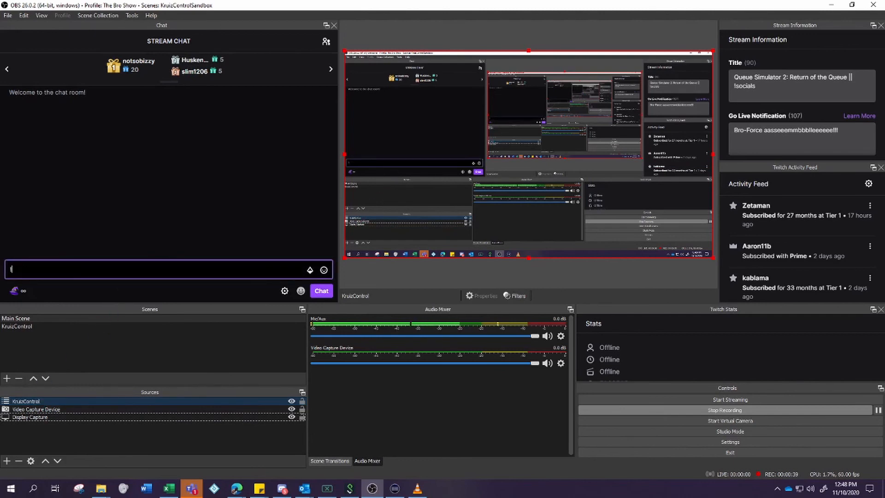